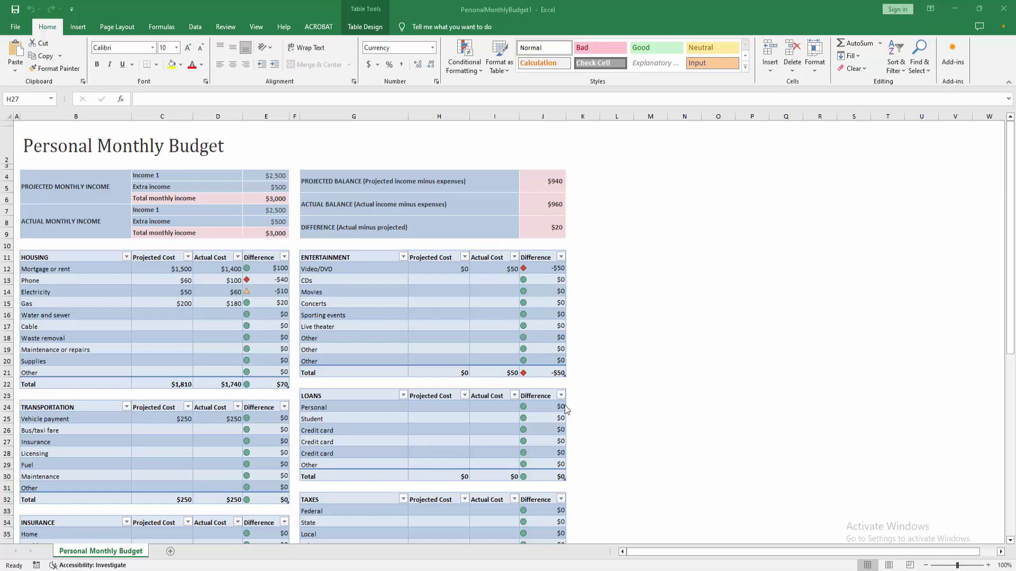
scroll(517, 372, down, 7)
scroll(401, 365, down, 8)
scroll(399, 362, up, 7)
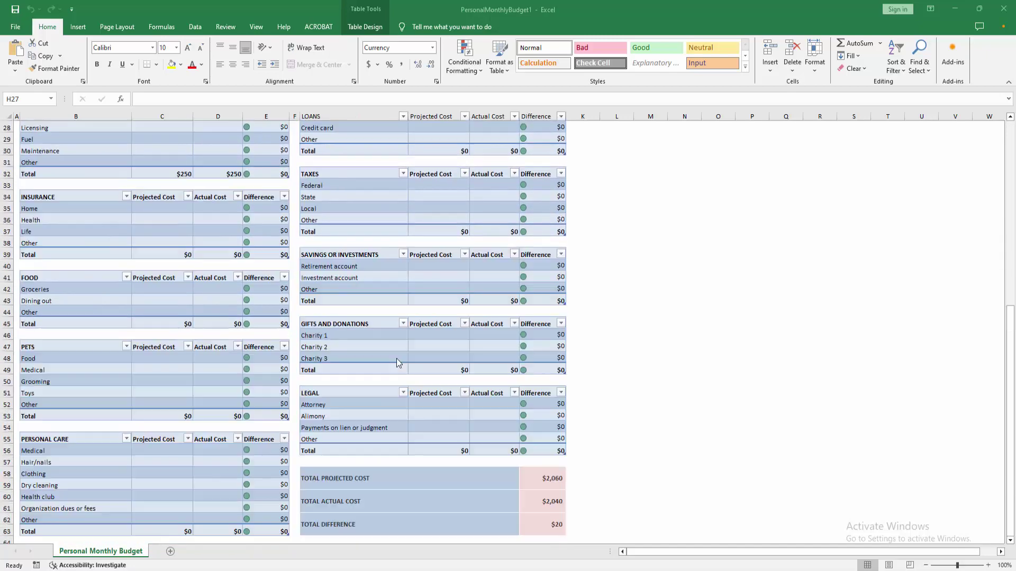
scroll(396, 358, up, 8)
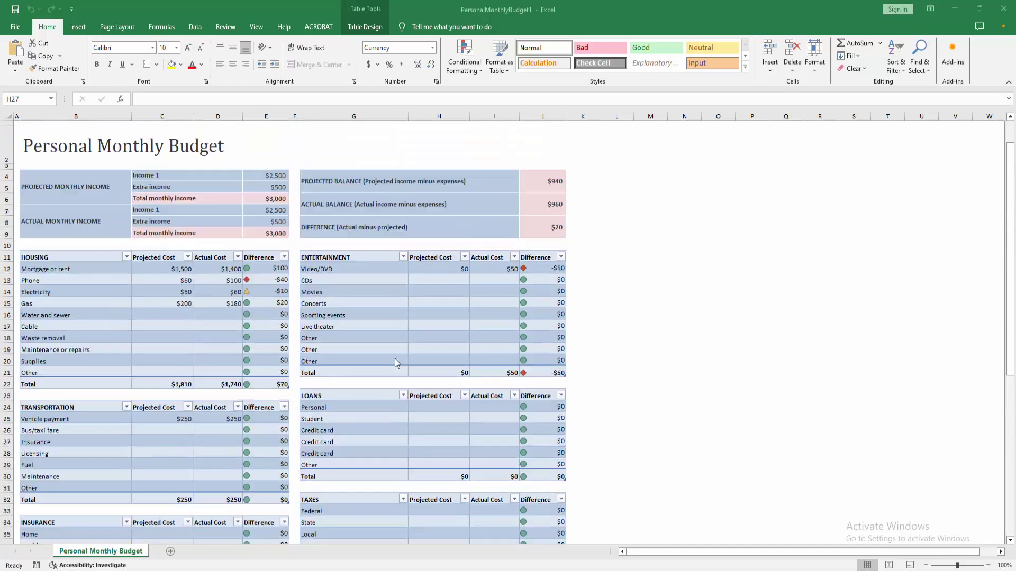
Open the Save As dialog for the PersonalMonthlyBudget1 workbook via File > Save As > Browse
click(12, 28)
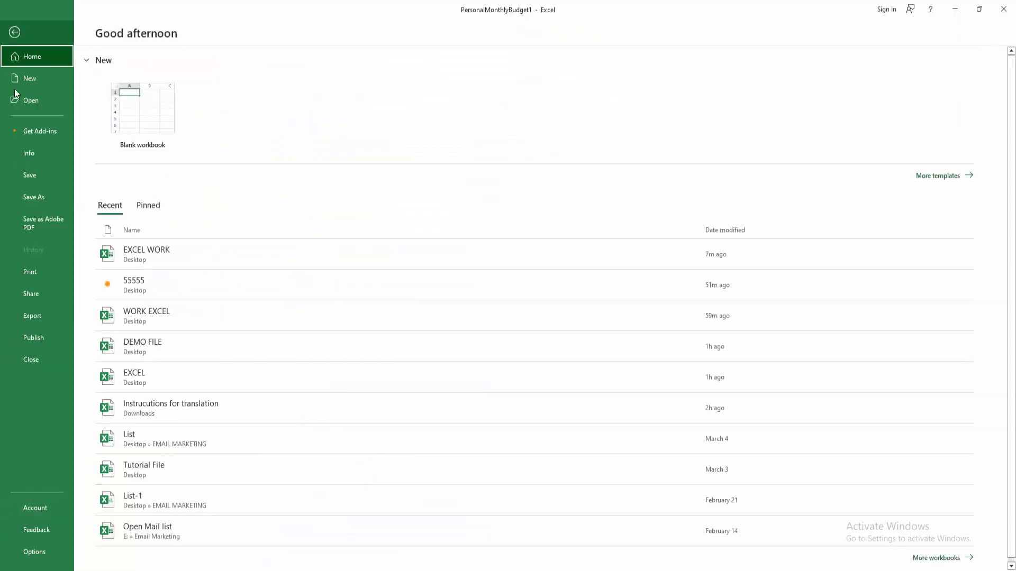
click(30, 202)
click(130, 197)
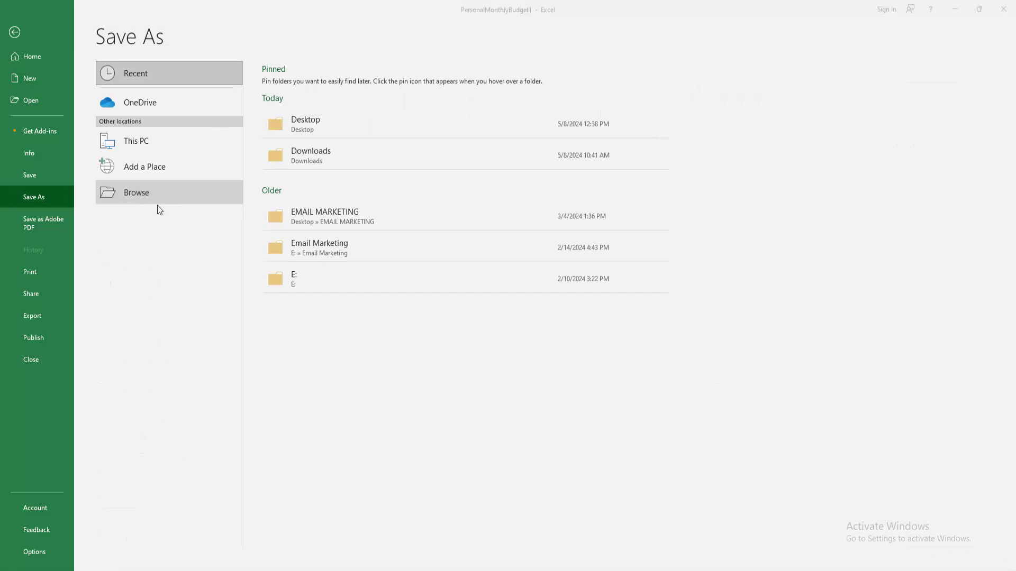
scroll(41, 104, up, 2)
scroll(40, 104, up, 2)
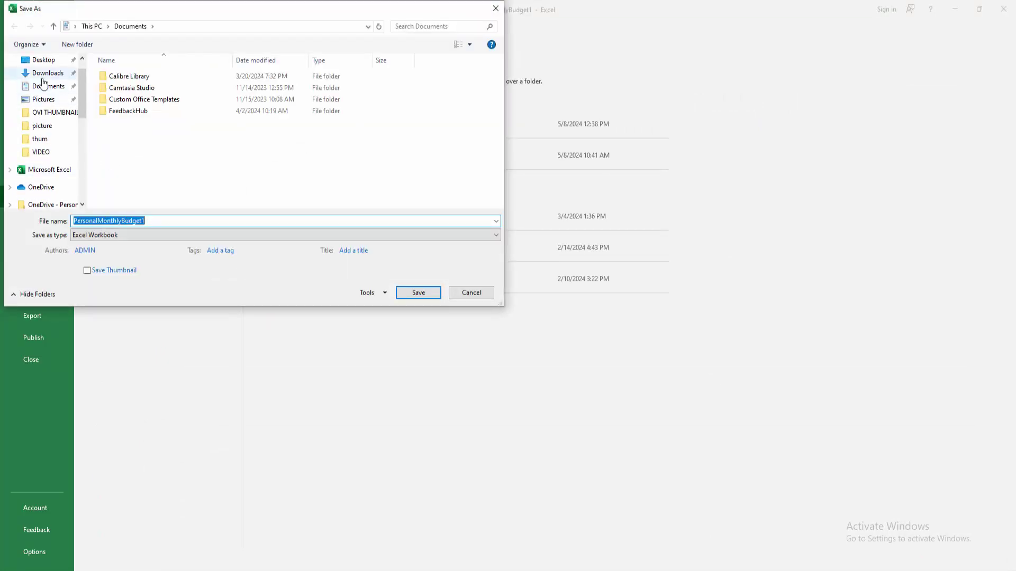
scroll(41, 88, up, 2)
Save the budget to the Desktop with file name EDGE and Save as type PDF
click(43, 82)
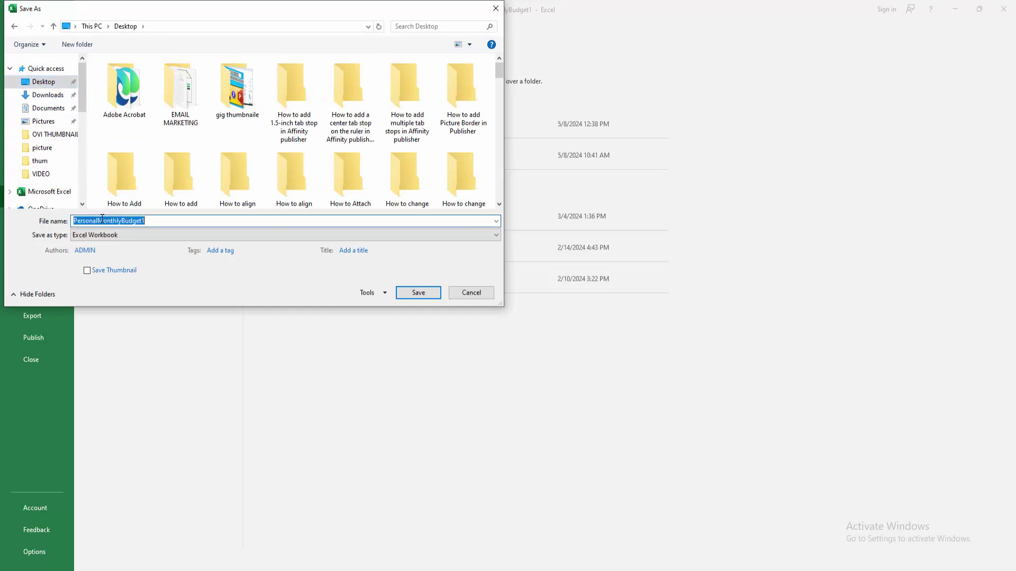
text(E)
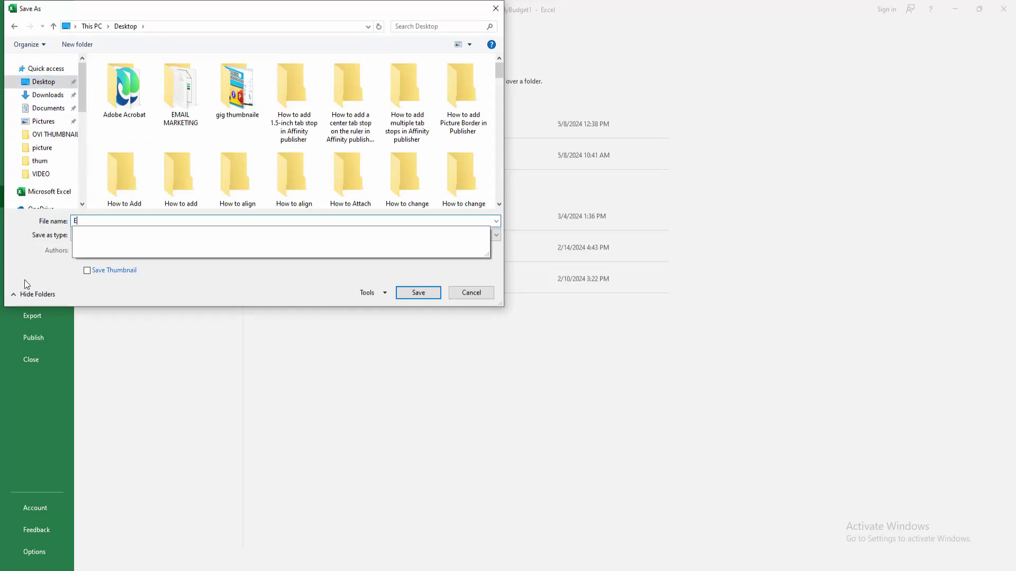
text(GGE)
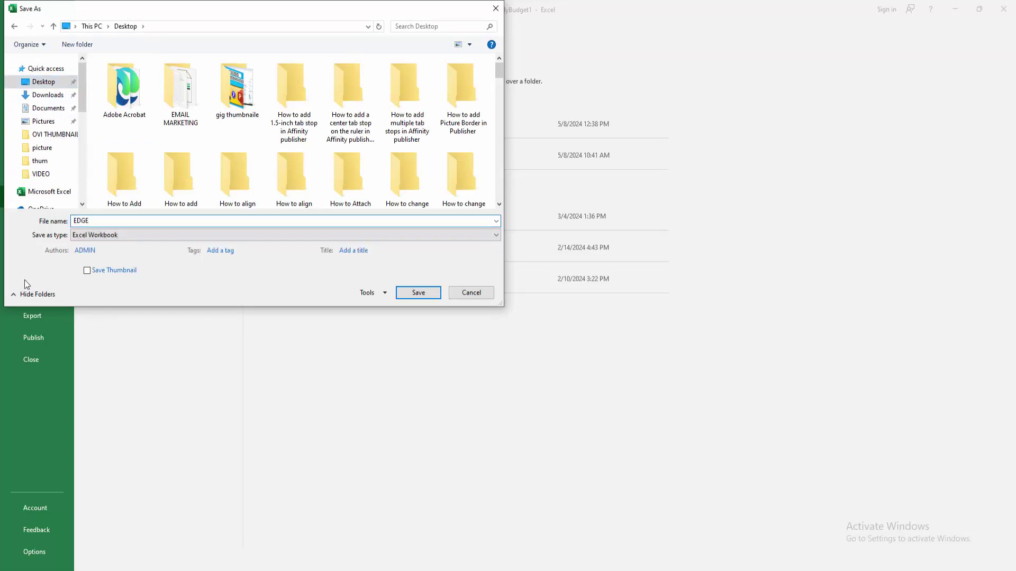
click(102, 235)
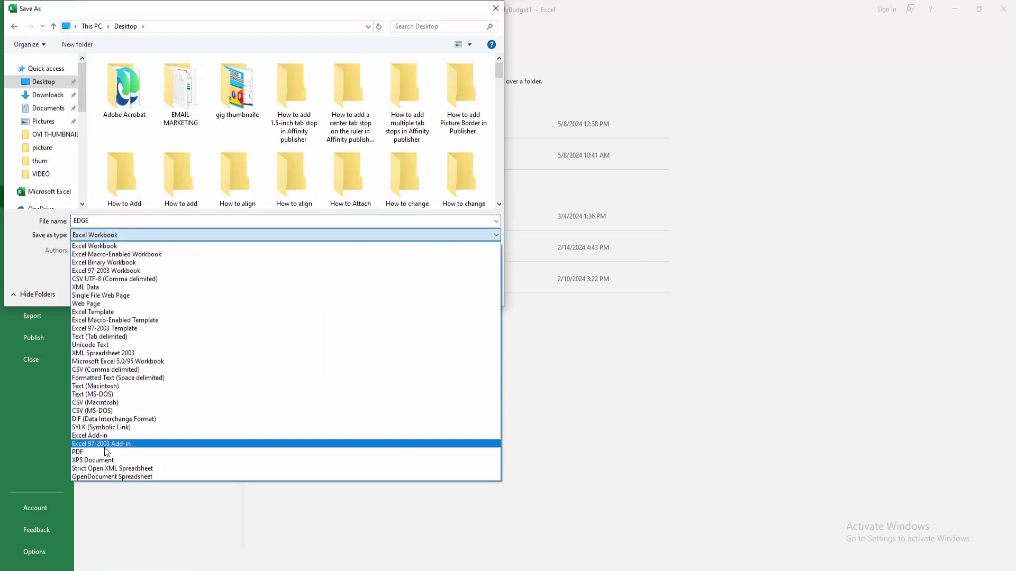
click(106, 446)
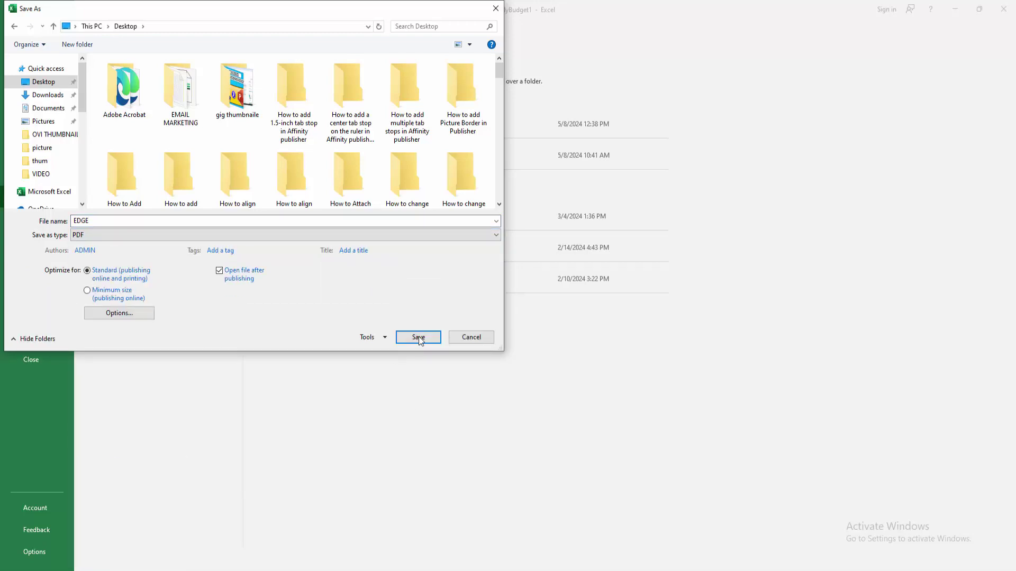
click(419, 337)
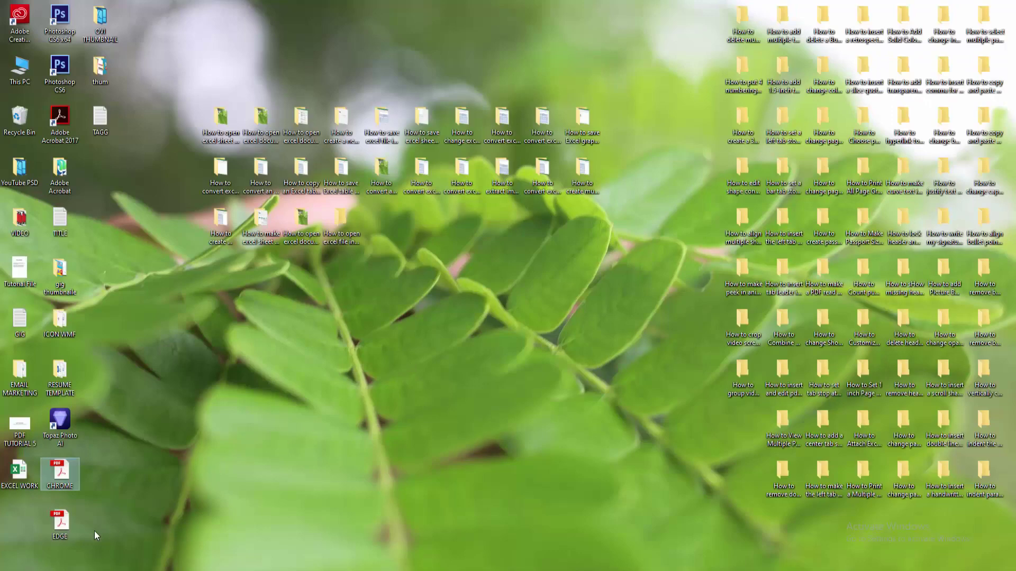
Move the EDGE PDF icon to the desktop centre and open it with Microsoft Edge
drag(68, 521, 472, 317)
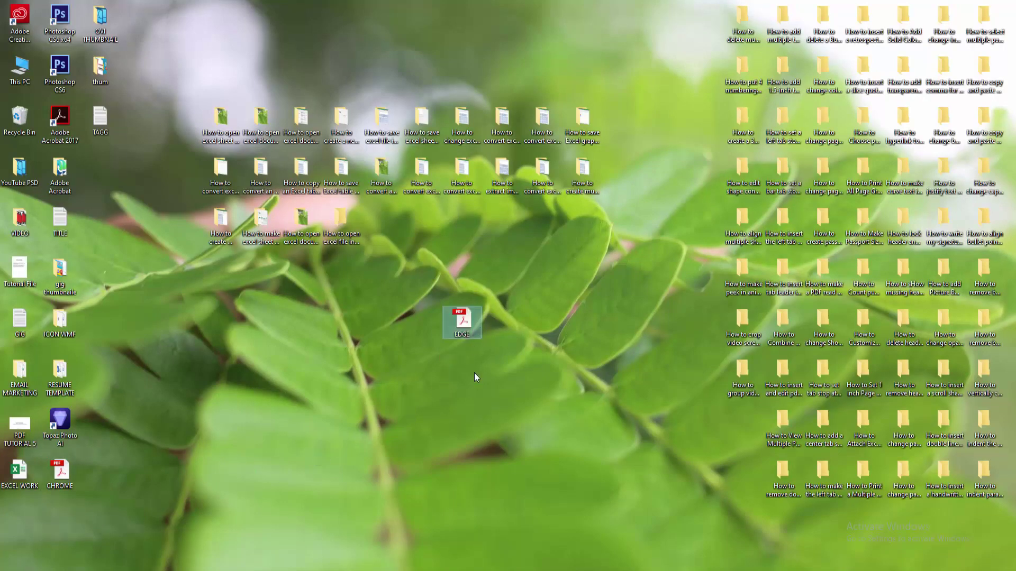
right_click(466, 319)
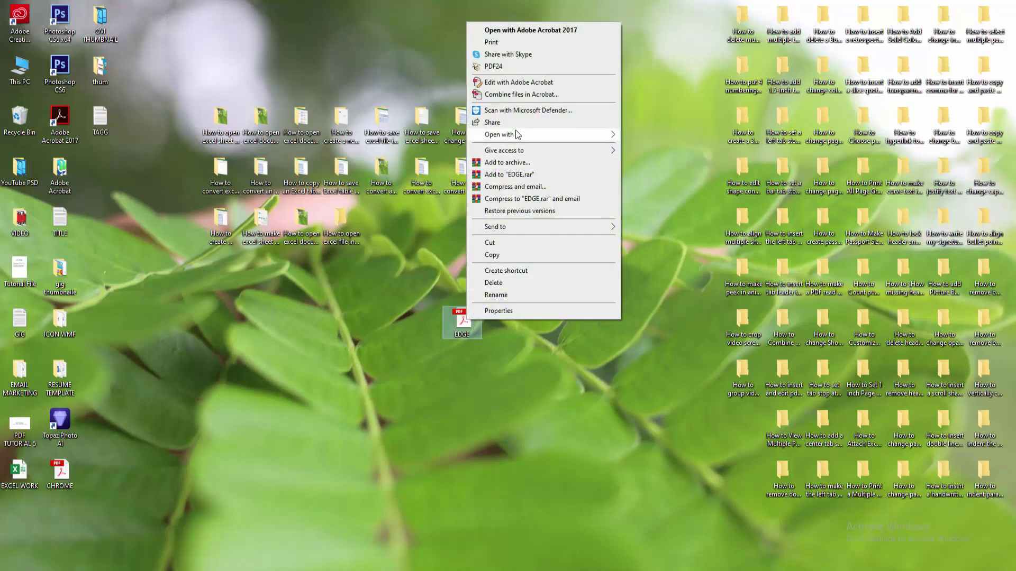
mouse_move(499, 134)
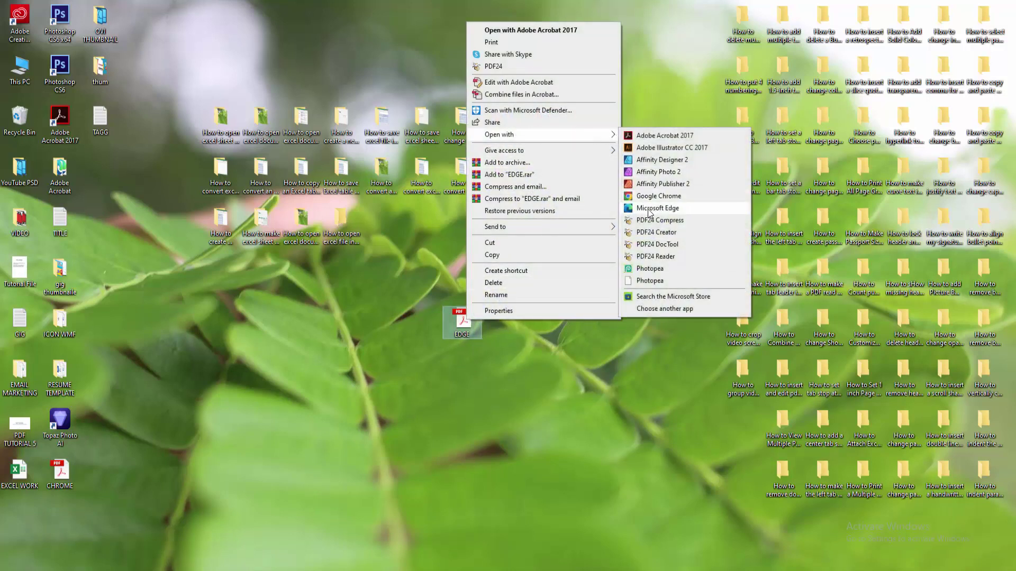
click(683, 210)
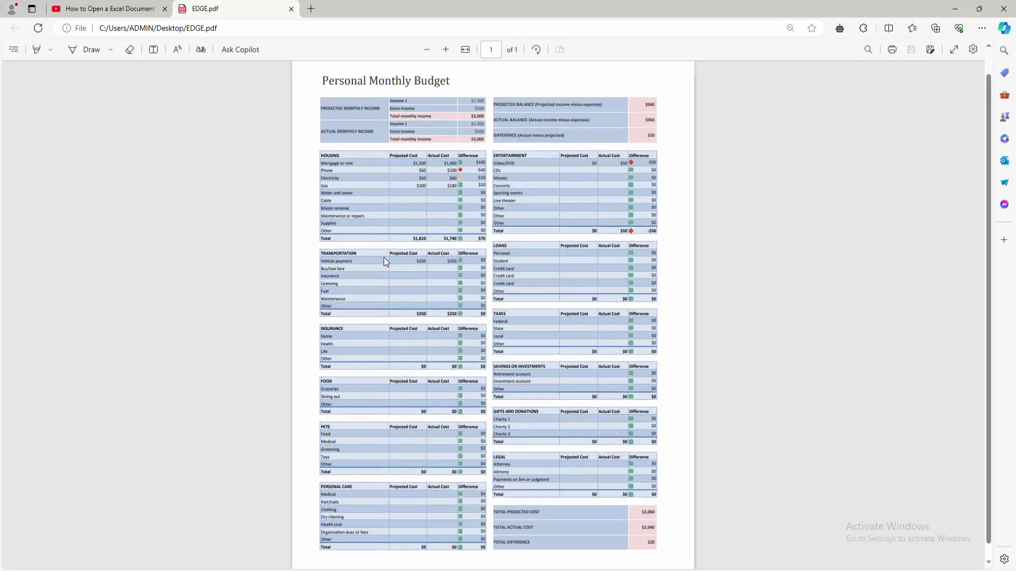
scroll(383, 261, down, 1)
scroll(383, 260, up, 1)
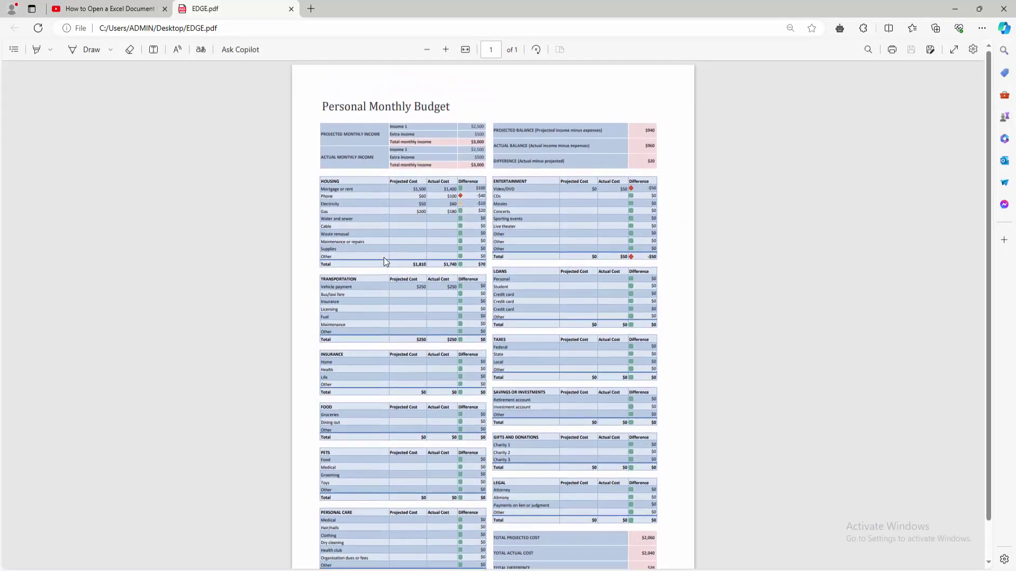